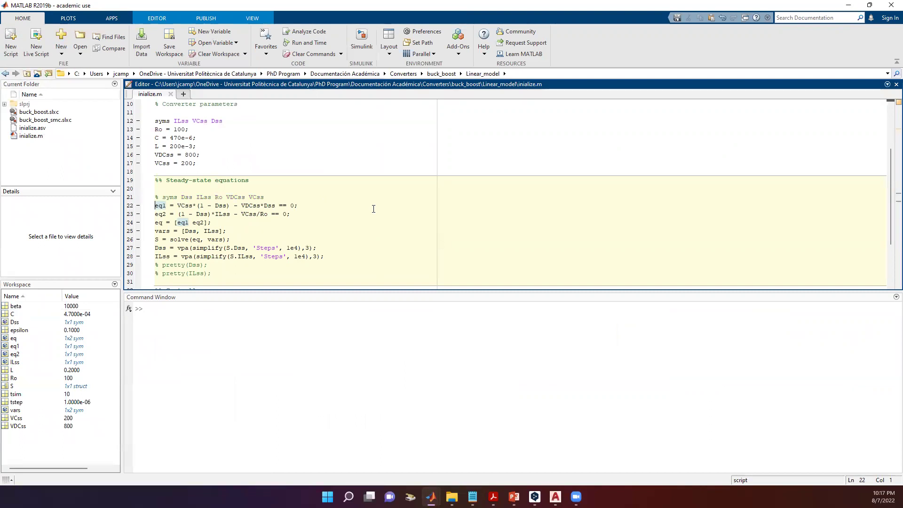
Review the controller and simulation parameters in inialize.m, and switch to the buck_boost_smc Simulink model.
{"action": "scroll", "coordinate": [374, 209], "scroll_direction": "down", "scroll_amount": 3}
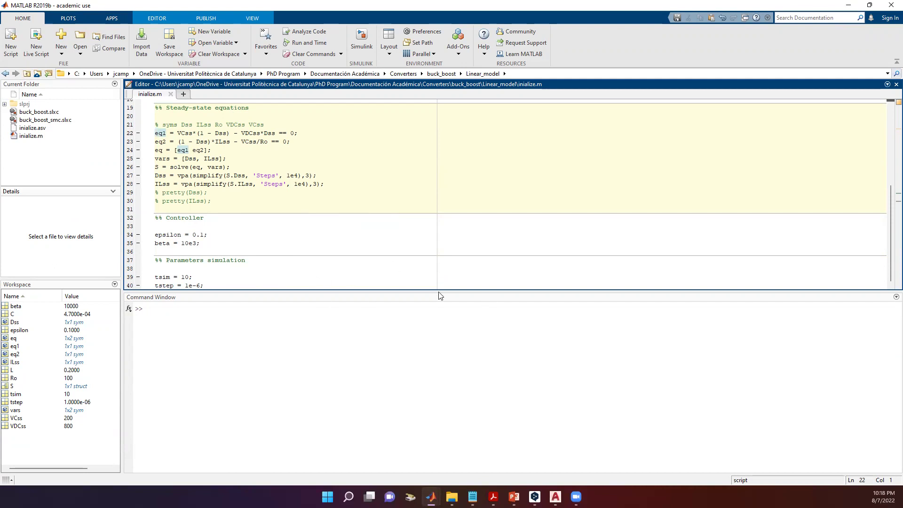
{"action": "key", "text": "alt+Tab"}
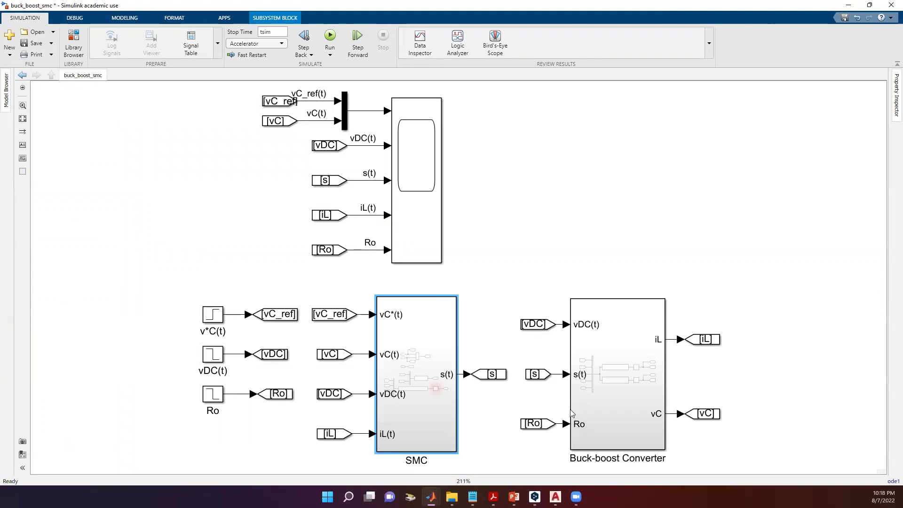
{"action": "left_click", "coordinate": [484, 277]}
{"action": "left_click", "coordinate": [331, 38]}
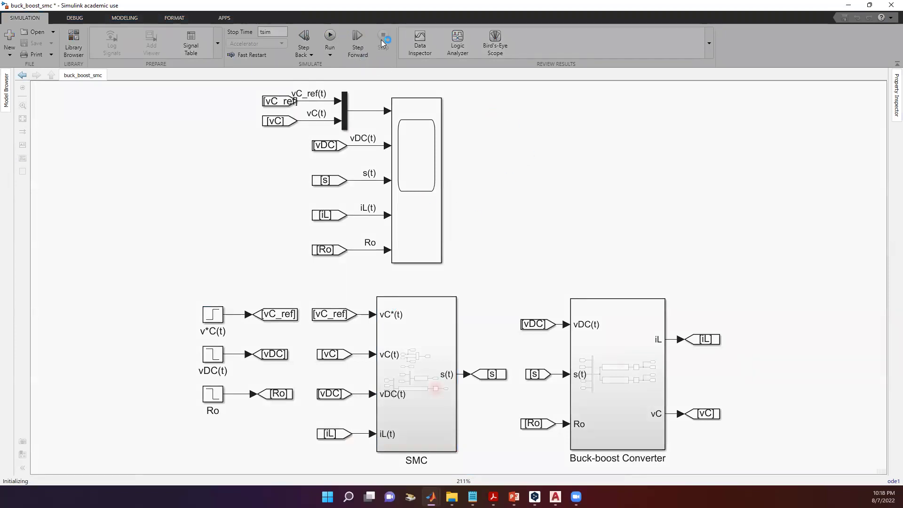
{"action": "left_click", "coordinate": [383, 44]}
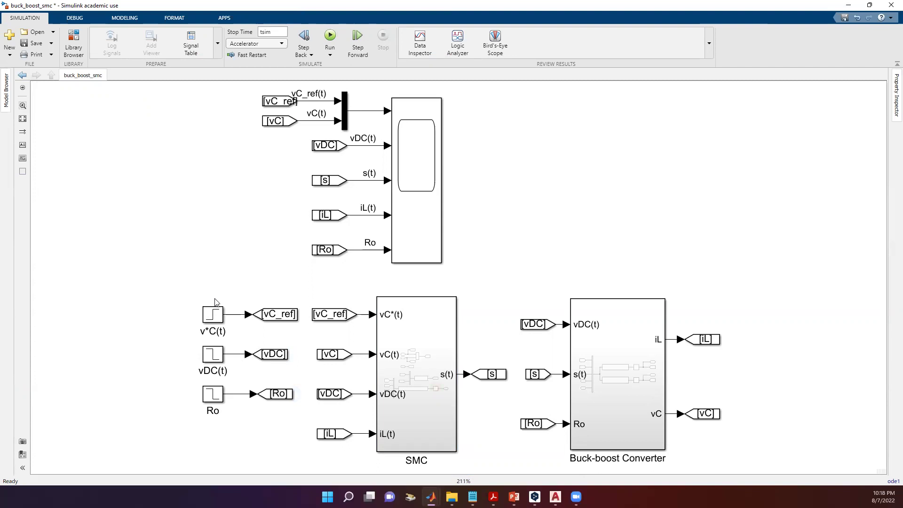
Inspect the step time, initial value and final value of the v*C(t) reference step block.
{"action": "left_click", "coordinate": [213, 318]}
{"action": "left_click", "coordinate": [165, 316]}
{"action": "left_click", "coordinate": [213, 318]}
{"action": "double_click", "coordinate": [213, 319]}
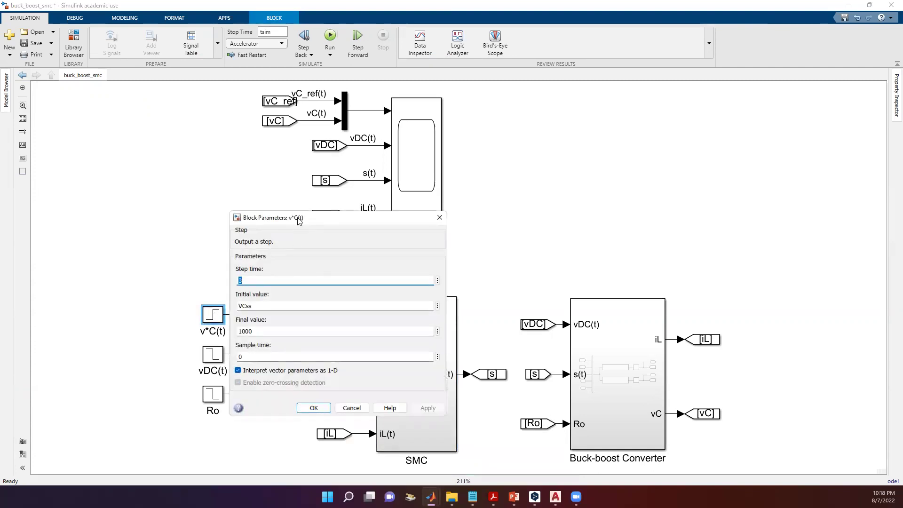
{"action": "left_click_drag", "start_coordinate": [298, 217], "coordinate": [171, 93]}
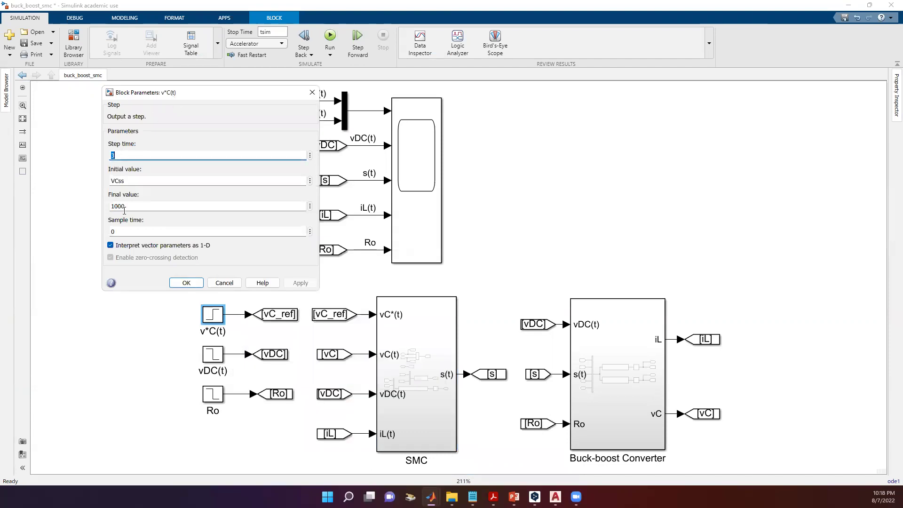
{"action": "double_click", "coordinate": [130, 181]}
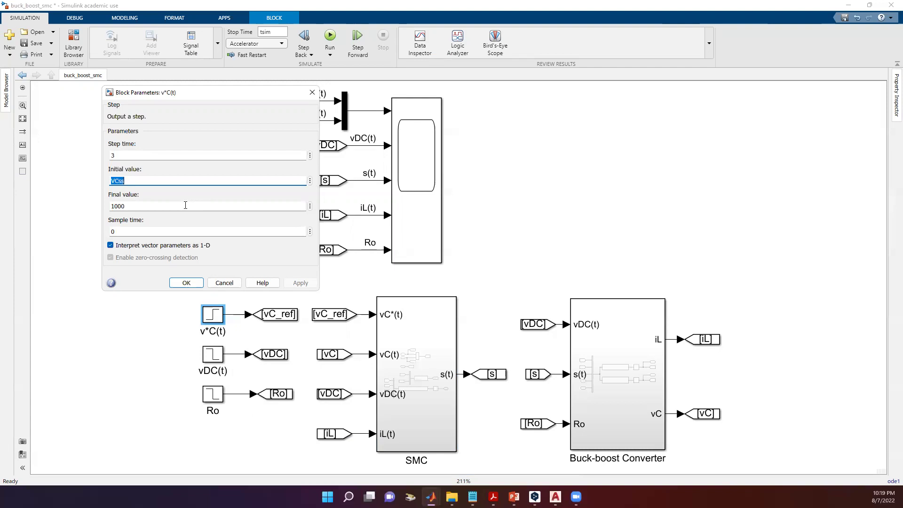
{"action": "key", "text": "Return"}
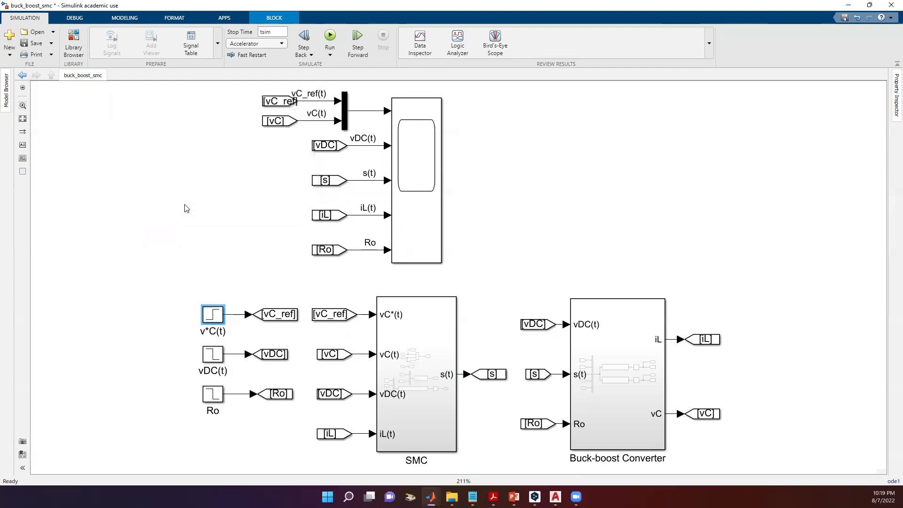
Check the initial and final values of the vDC(t) input voltage step block.
{"action": "double_click", "coordinate": [205, 356]}
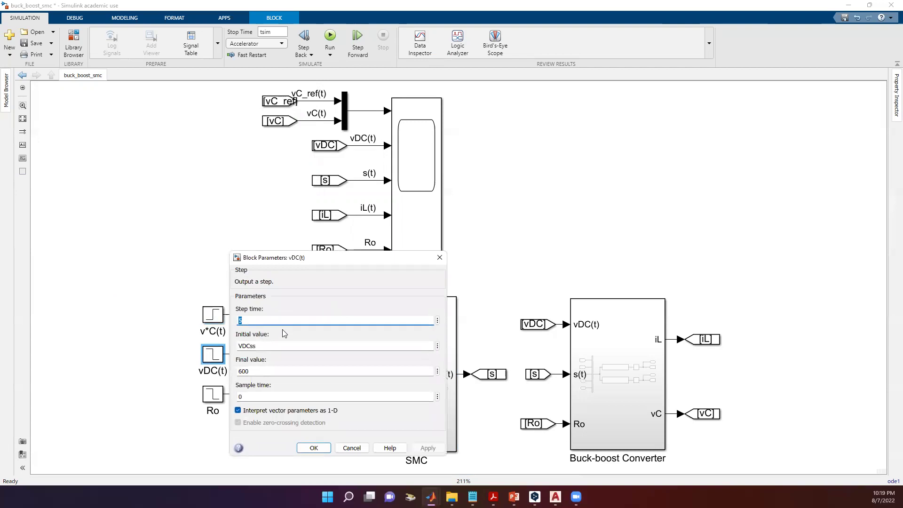
{"action": "left_click_drag", "start_coordinate": [294, 262], "coordinate": [174, 95]}
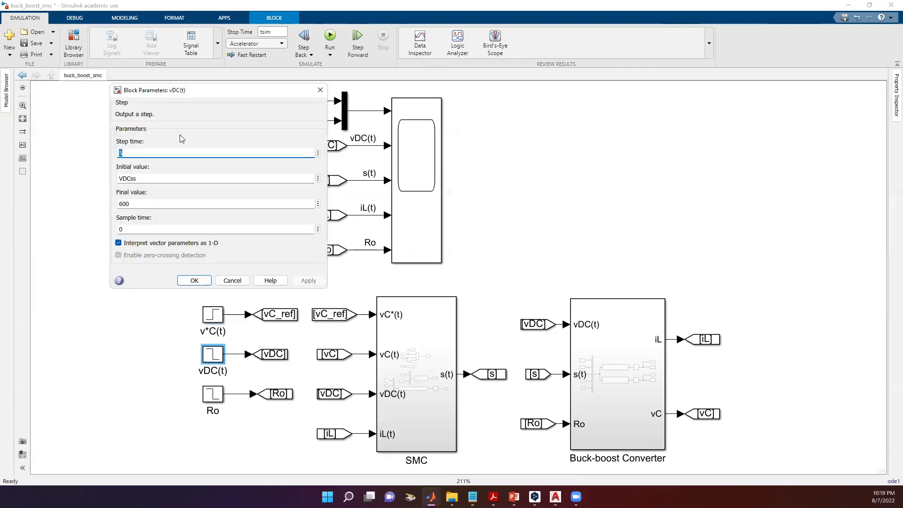
{"action": "double_click", "coordinate": [159, 179]}
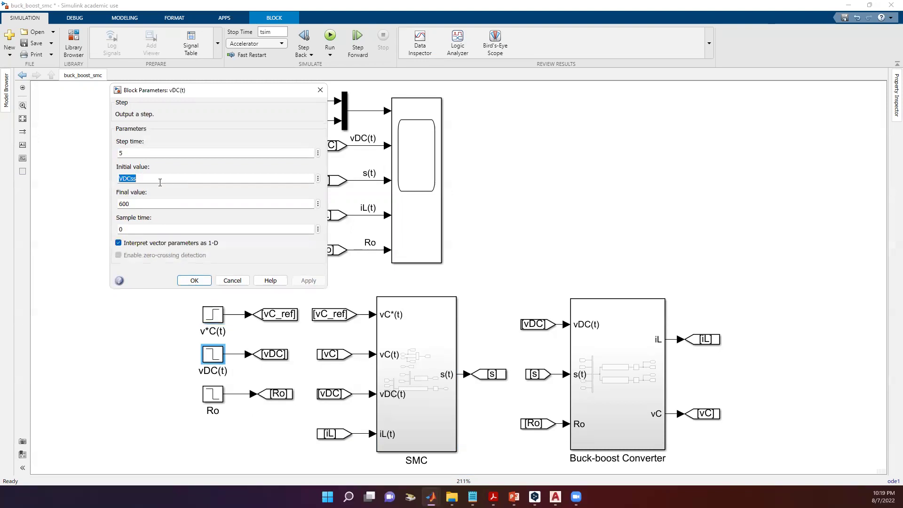
{"action": "double_click", "coordinate": [152, 203]}
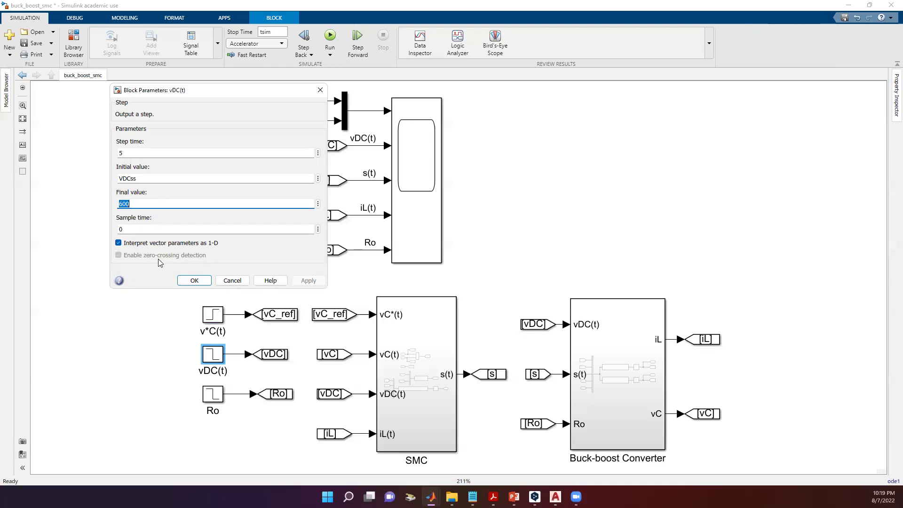
{"action": "key", "text": "Return"}
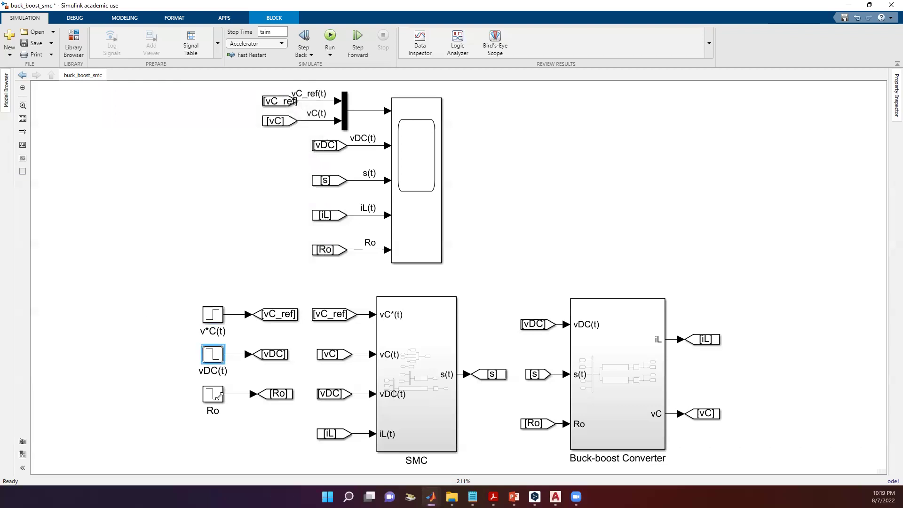
Examine the step parameters of the Ro load resistance block and close them without changes.
{"action": "double_click", "coordinate": [212, 397]}
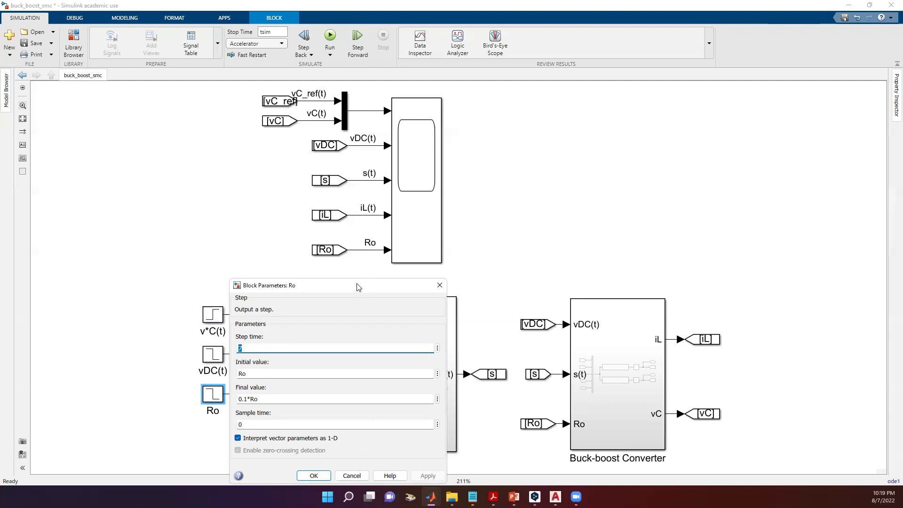
{"action": "left_click_drag", "start_coordinate": [360, 286], "coordinate": [267, 159]}
{"action": "left_click", "coordinate": [223, 349]}
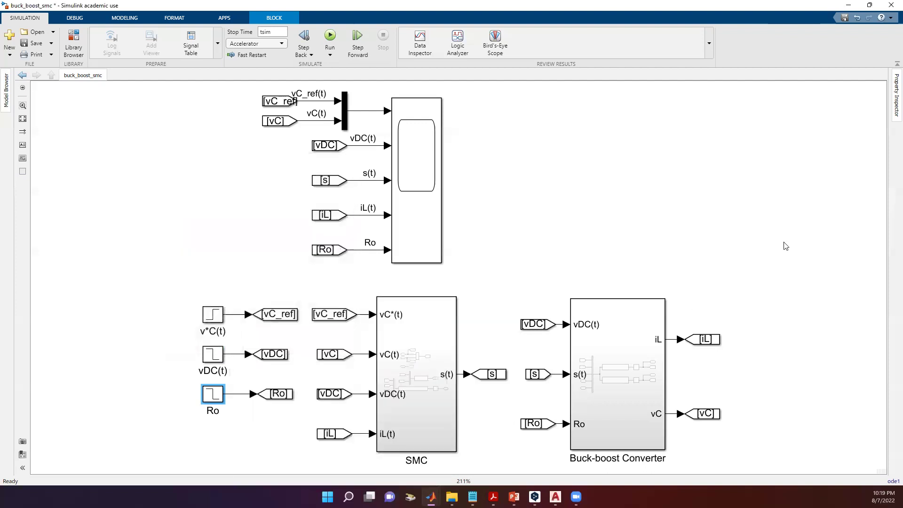
{"action": "left_click", "coordinate": [719, 191]}
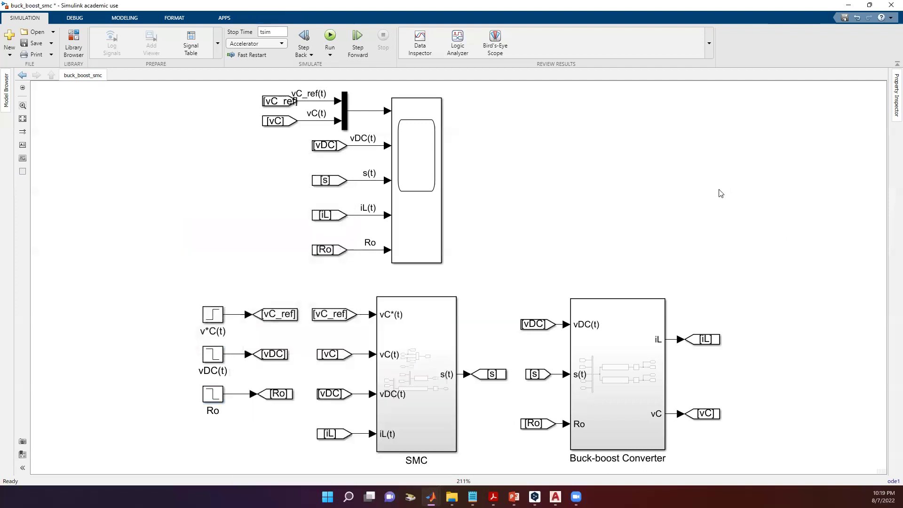
Run the buck-boost simulation, view its signals in the Scope and fit the plots to the data.
{"action": "left_click", "coordinate": [329, 37]}
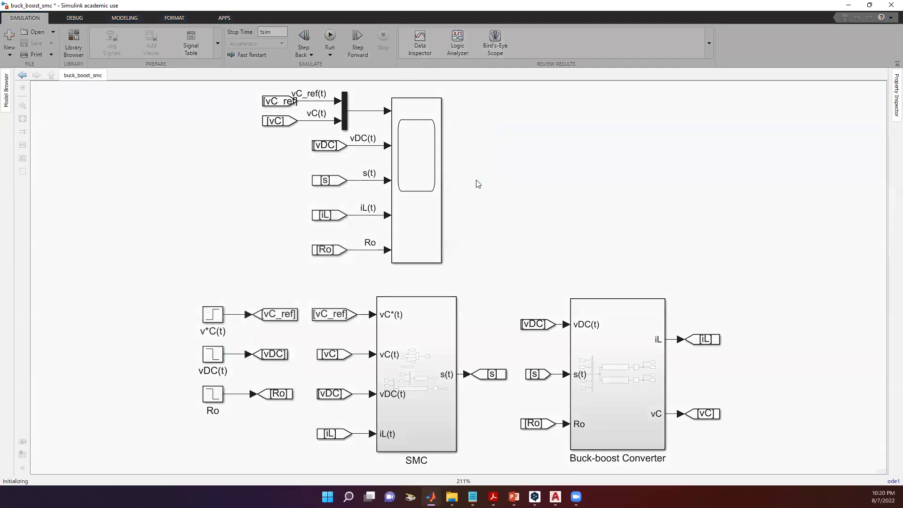
{"action": "double_click", "coordinate": [421, 192]}
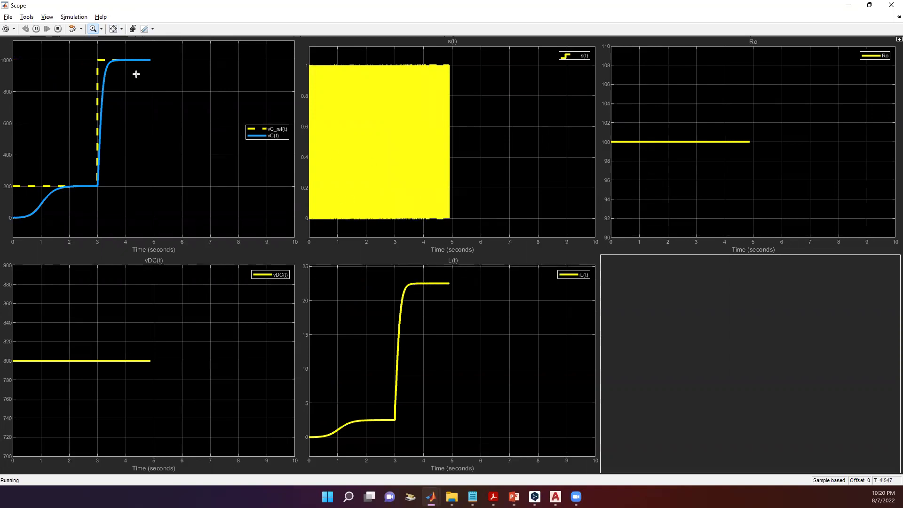
{"action": "left_click", "coordinate": [117, 31]}
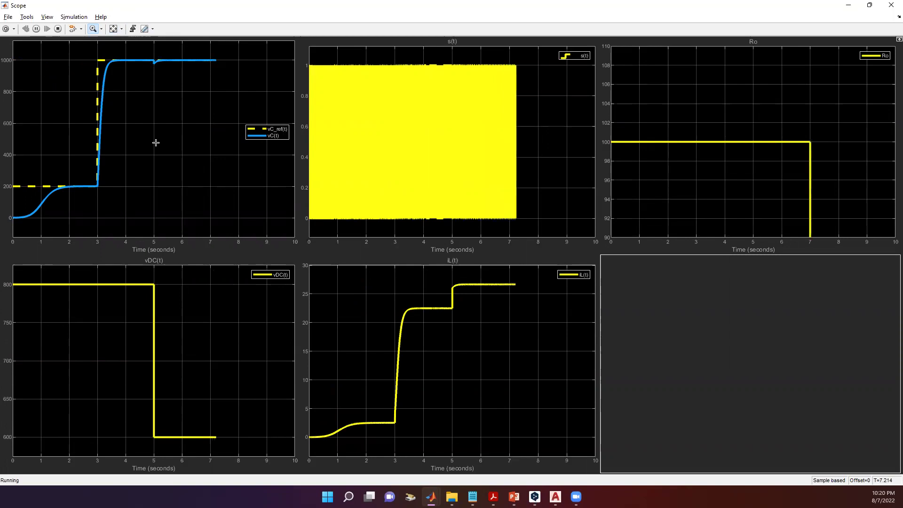
{"action": "left_click", "coordinate": [116, 29]}
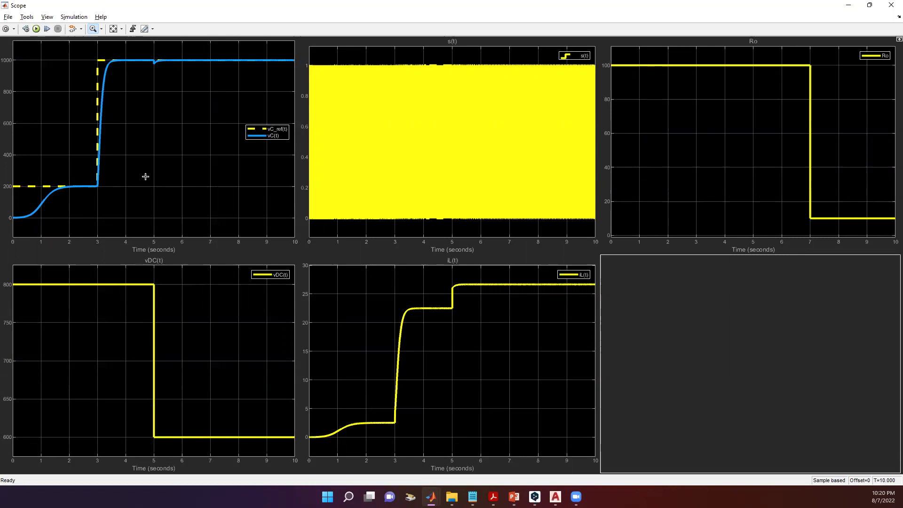
Examine the vC(t) response to the input voltage step around 5 seconds in close-up, and restore the full plot range.
{"action": "left_click_drag", "start_coordinate": [146, 48], "coordinate": [165, 81]}
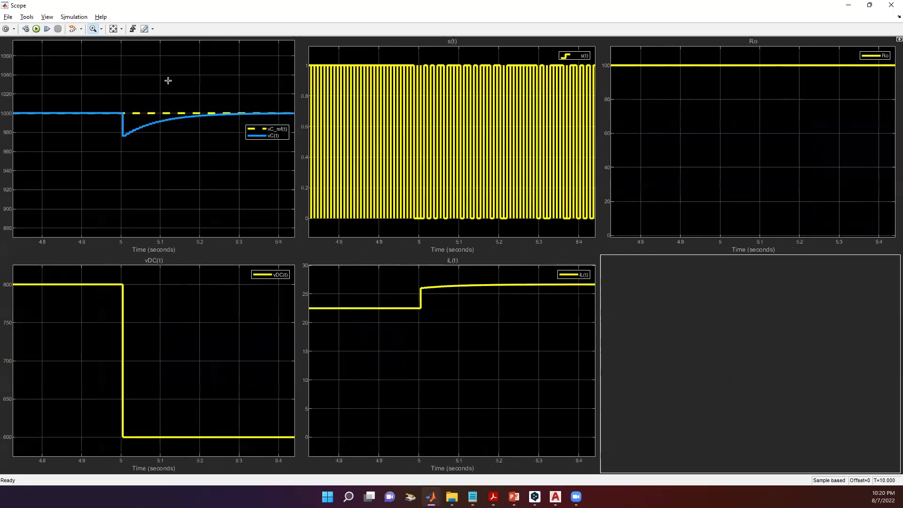
{"action": "left_click_drag", "start_coordinate": [96, 91], "coordinate": [218, 168]}
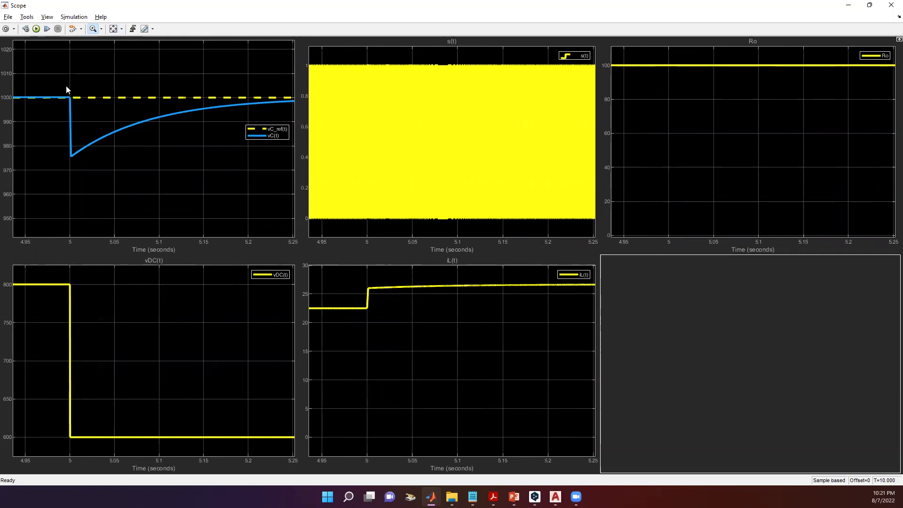
{"action": "double_click", "coordinate": [108, 160]}
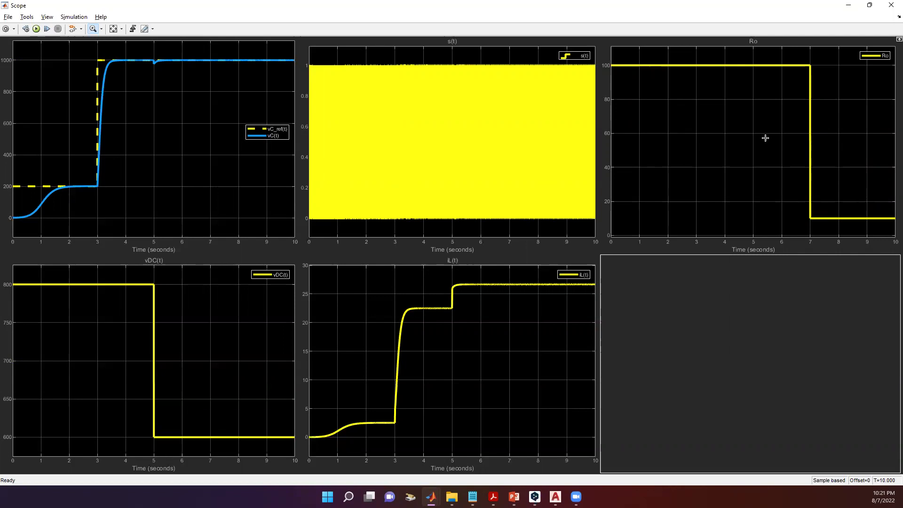
Examine individual switching pulses of s(t) around 6.2 seconds in close-up, and restore the full time range.
{"action": "left_click_drag", "start_coordinate": [491, 132], "coordinate": [514, 135]}
{"action": "left_click", "coordinate": [499, 137]}
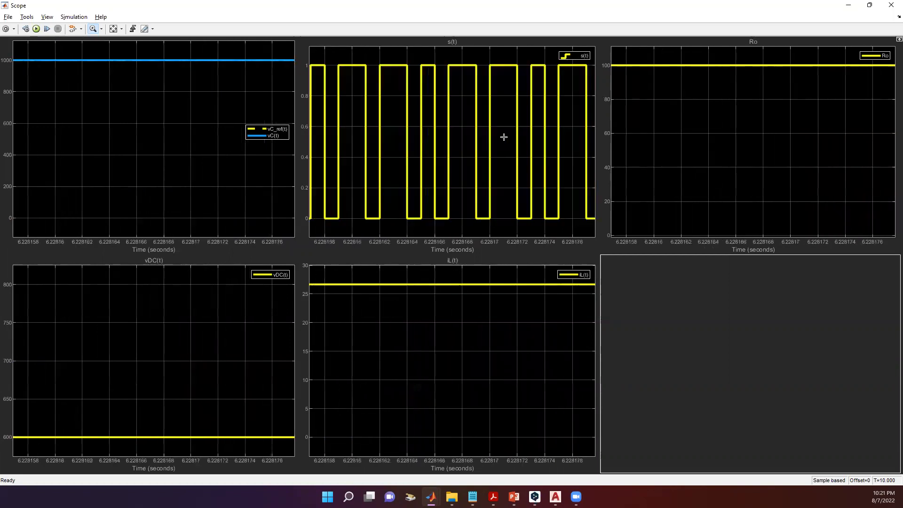
{"action": "left_click", "coordinate": [423, 65]}
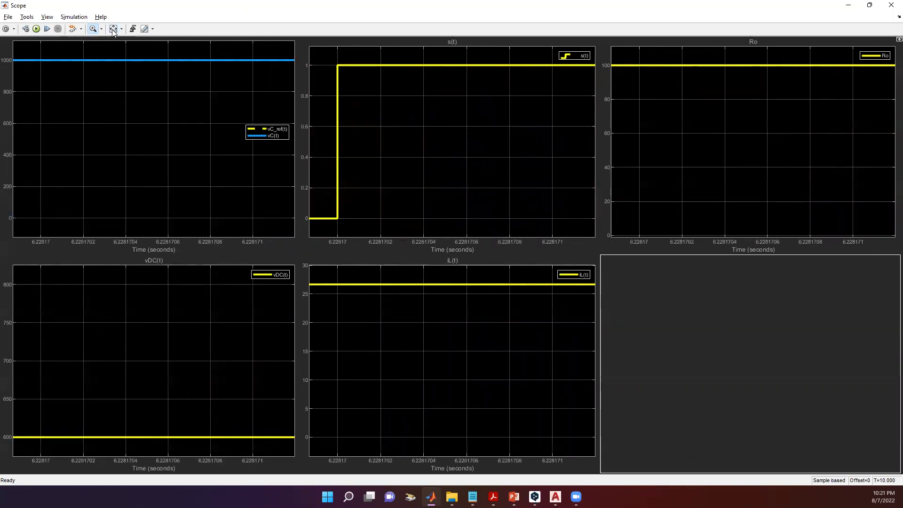
{"action": "double_click", "coordinate": [477, 132]}
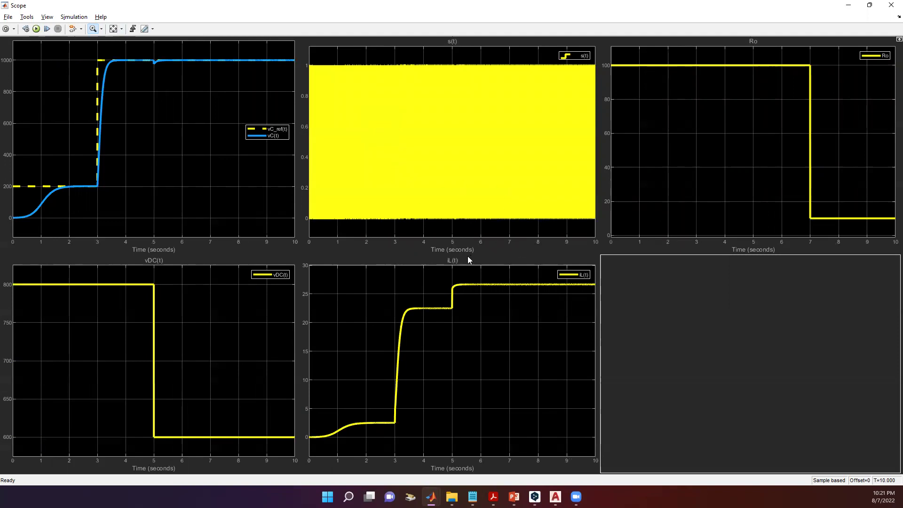
Examine the inductor current iL(t) around the 7-second load change in close-up, and restore the full plots.
{"action": "left_click_drag", "start_coordinate": [500, 275], "coordinate": [528, 304]}
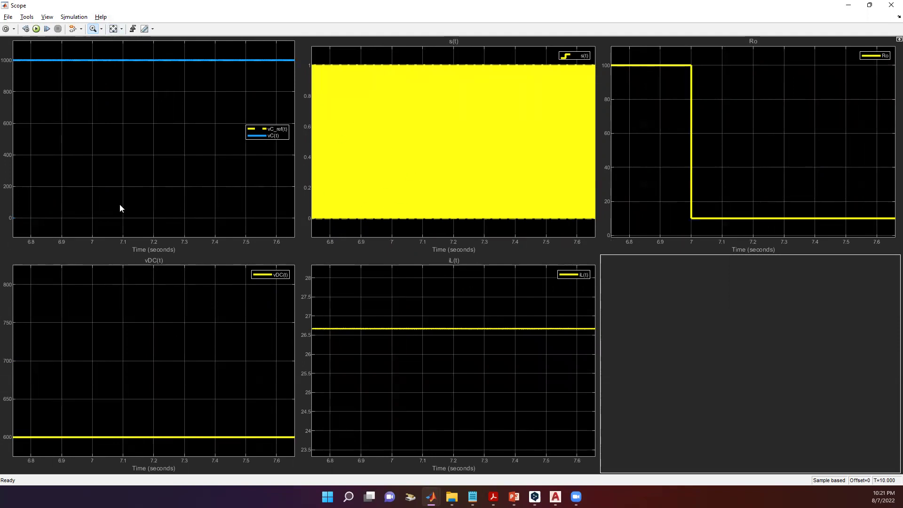
{"action": "left_click", "coordinate": [114, 29]}
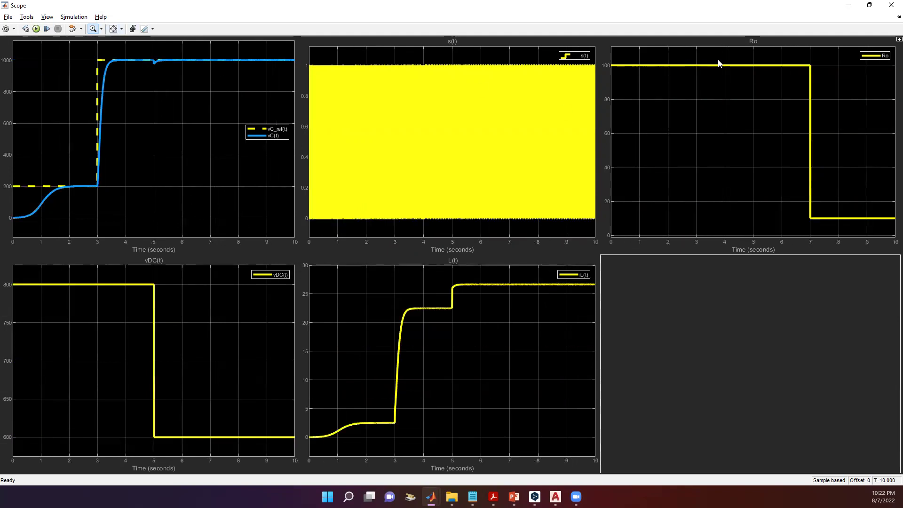